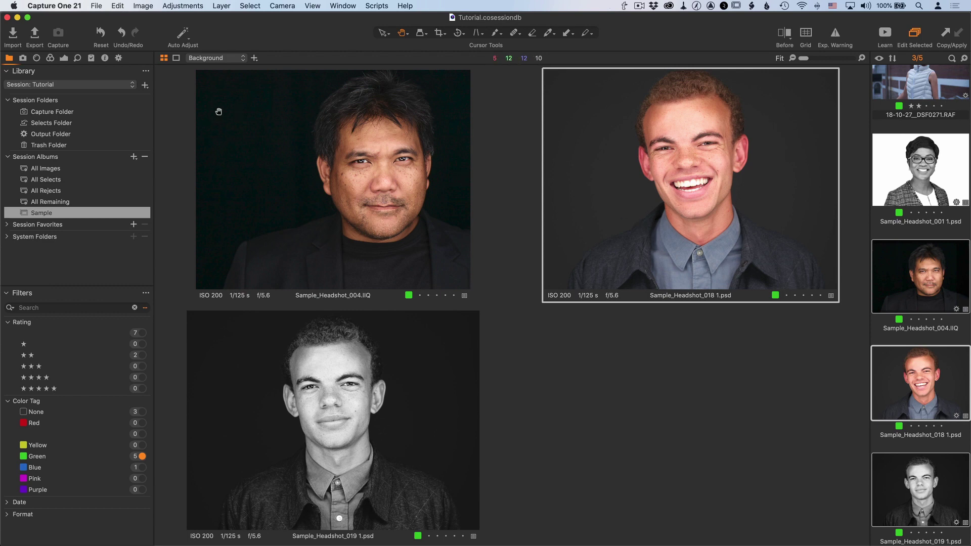
# - Open Export with Crop and set a square crop type, 400 max size, and no border
pyautogui.click(145, 6)
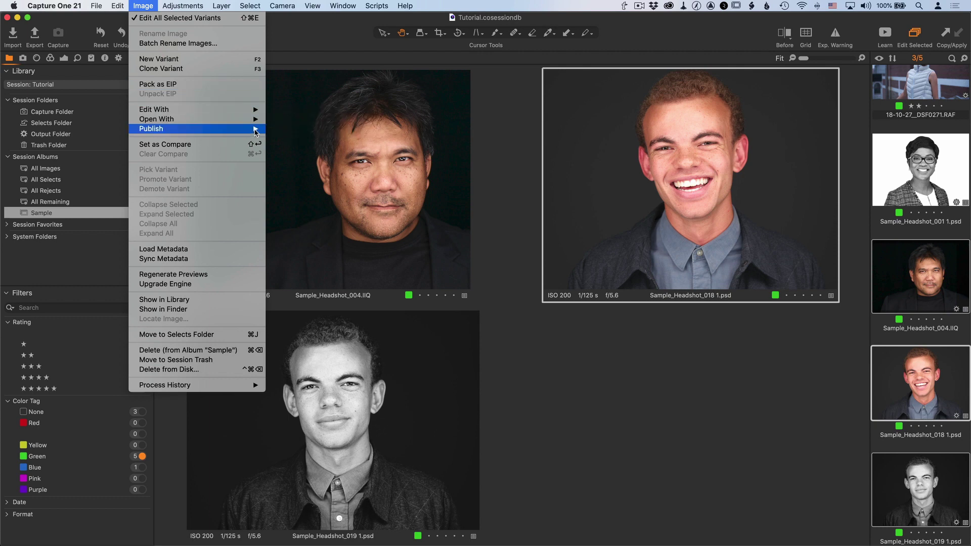
pyautogui.moveTo(258, 131)
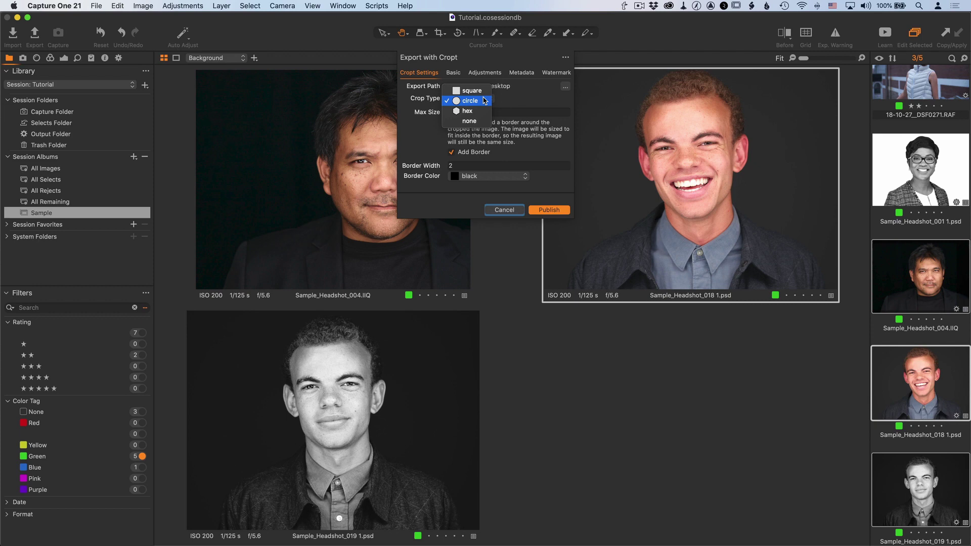
pyautogui.click(489, 99)
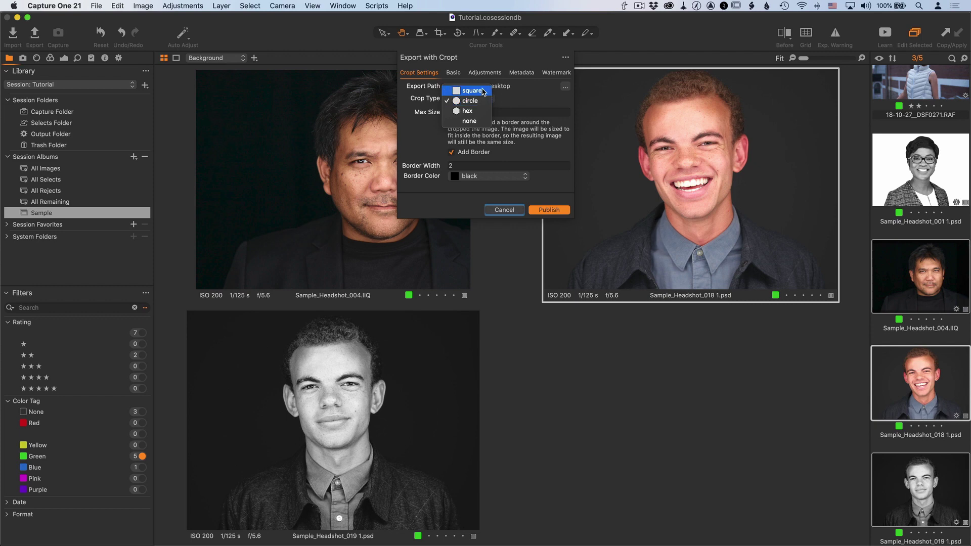
pyautogui.click(484, 92)
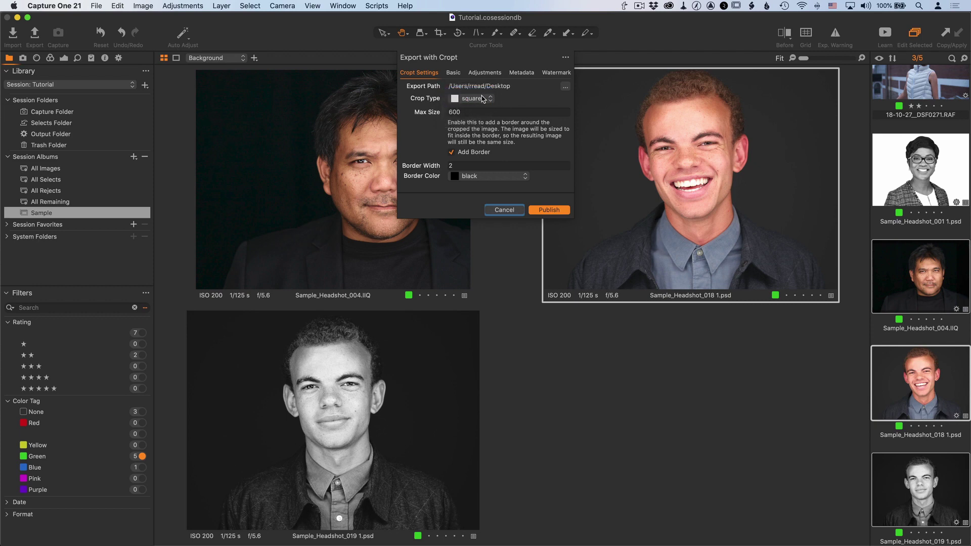
pyautogui.click(477, 111)
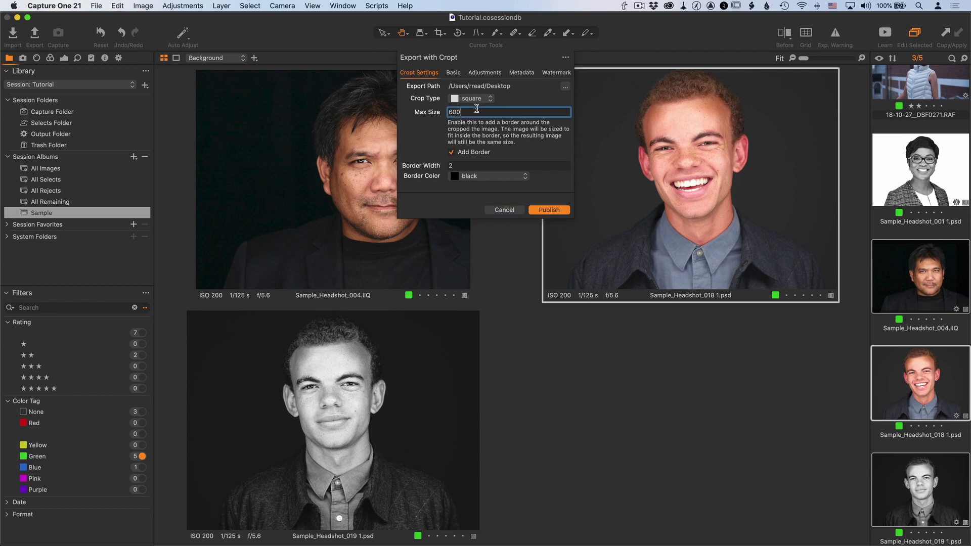
pyautogui.write('400')
pyautogui.press('Tab')
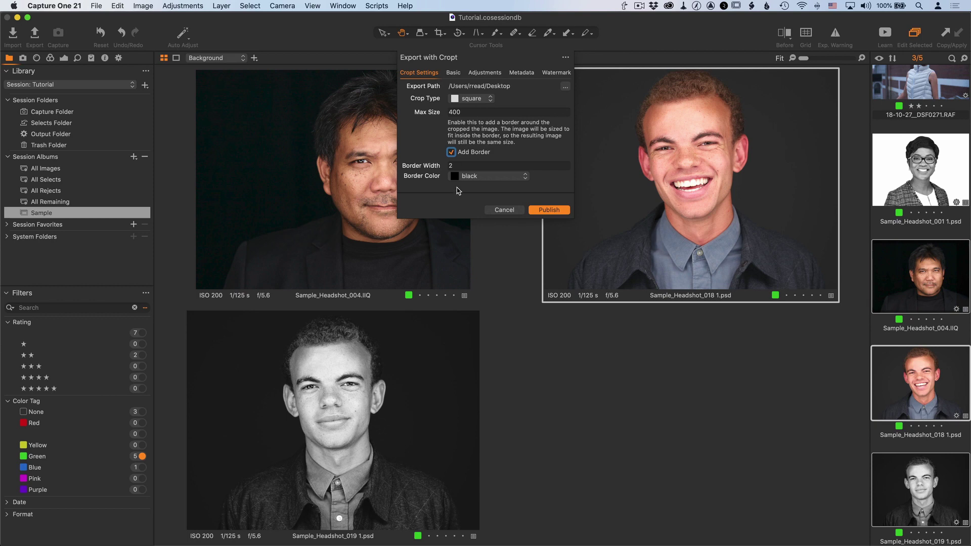
pyautogui.click(451, 152)
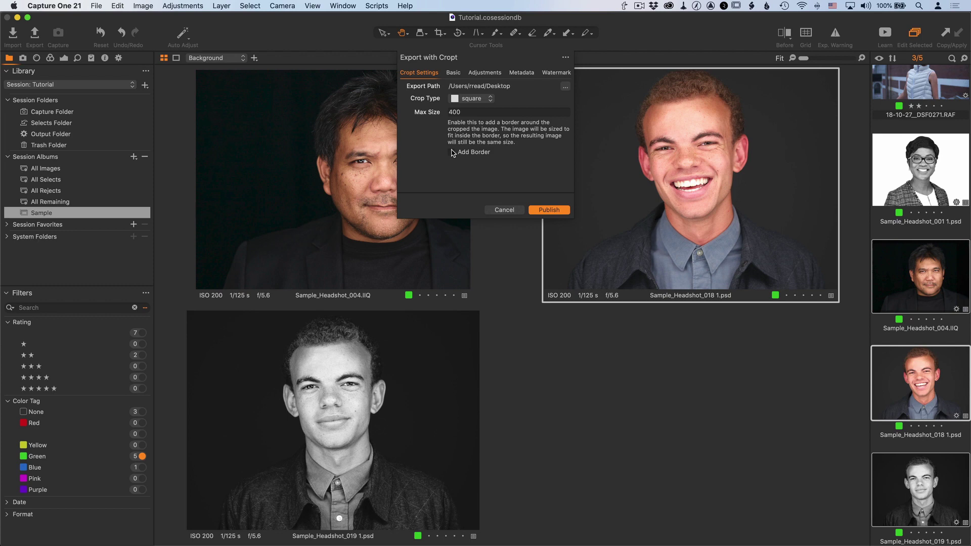
# - Set the output format to JPEG at quality 100 and publish the three cropped headshots
pyautogui.click(453, 74)
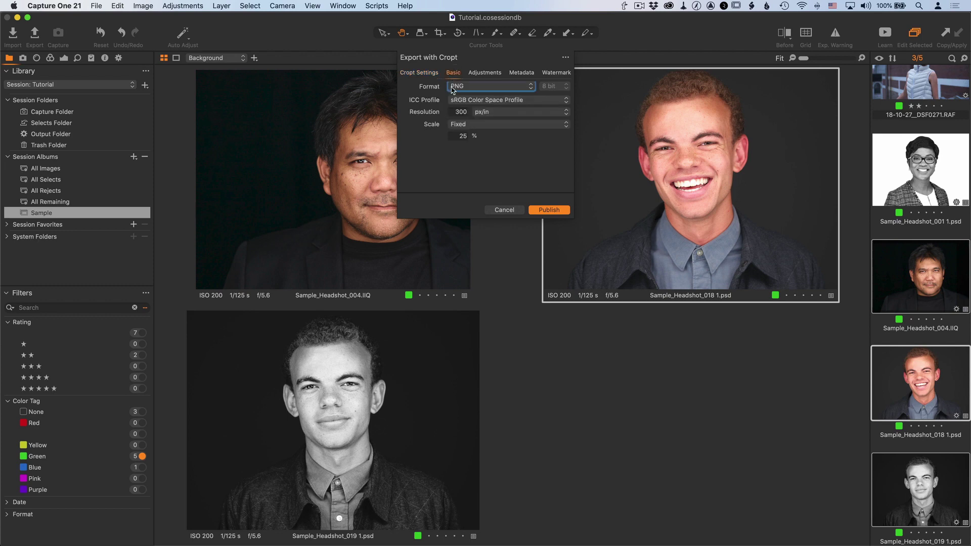
pyautogui.click(454, 88)
pyautogui.click(458, 79)
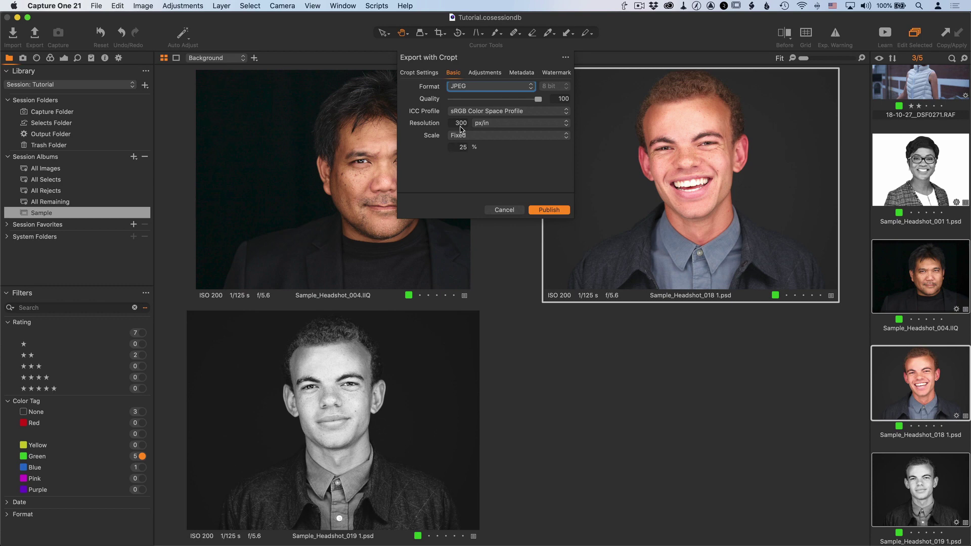
pyautogui.click(503, 86)
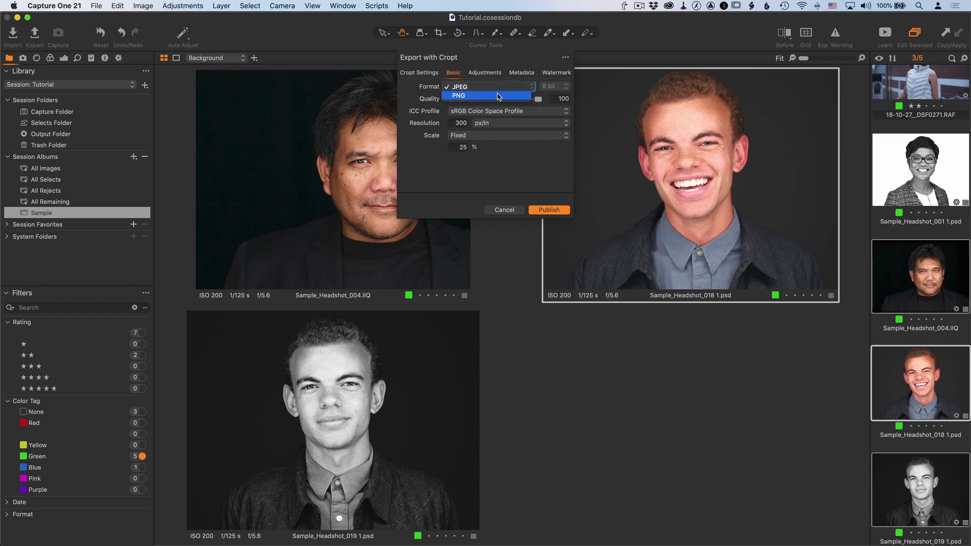
pyautogui.click(498, 89)
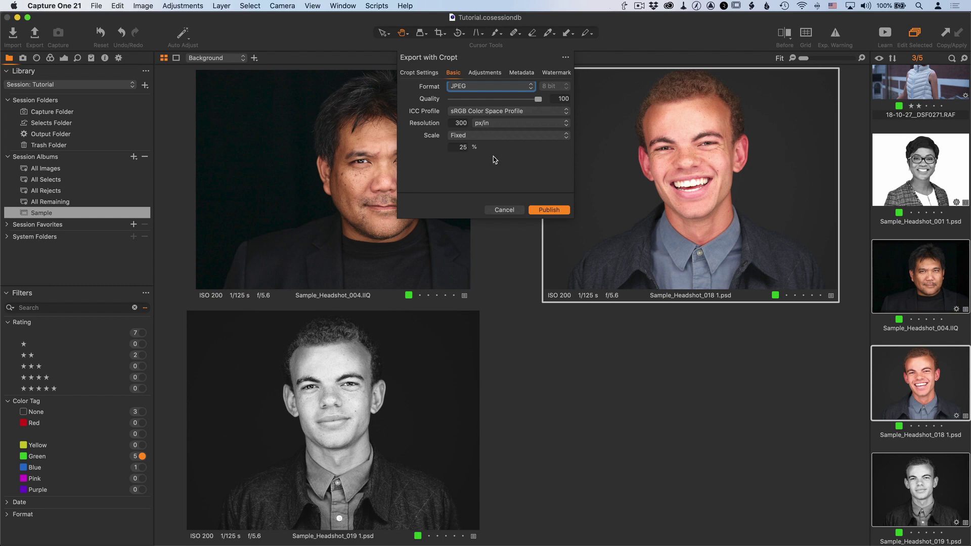
pyautogui.click(550, 208)
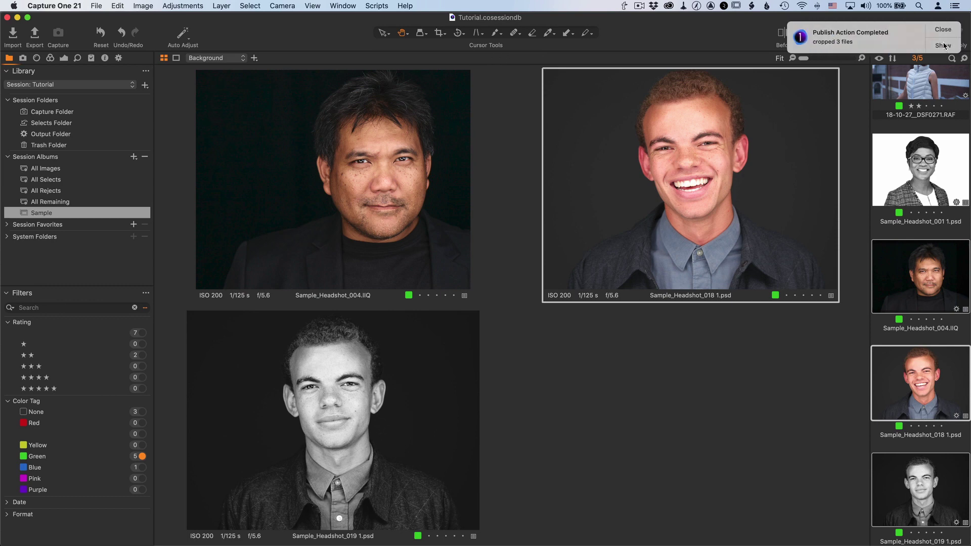
# - Reveal the exported JPEGs on the Desktop and preview the 004, 018 and 019 files
pyautogui.click(944, 45)
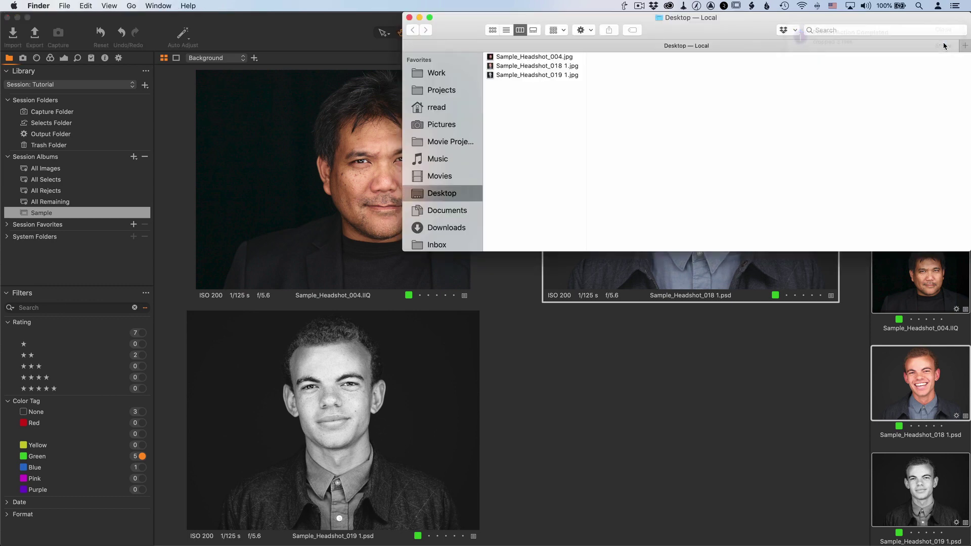
pyautogui.click(513, 57)
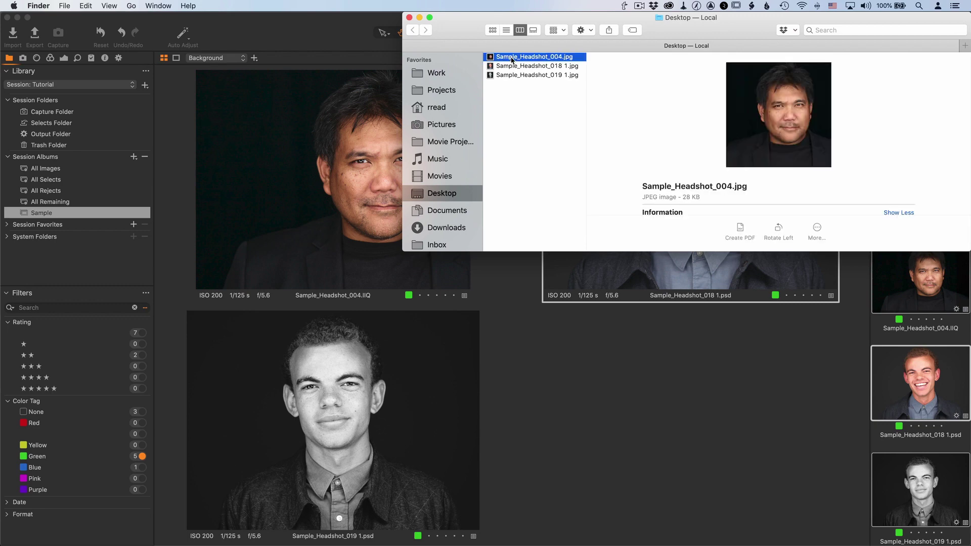
pyautogui.press('Down')
pyautogui.press('Down')
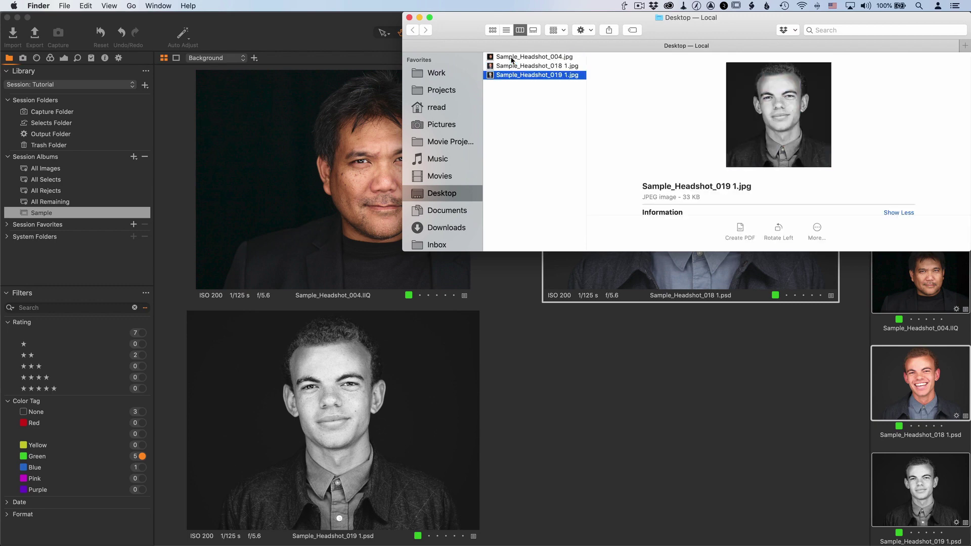
# - Open the 004 and 018 JPEGs in Preview side by side, then close both windows
pyautogui.doubleClick(513, 60)
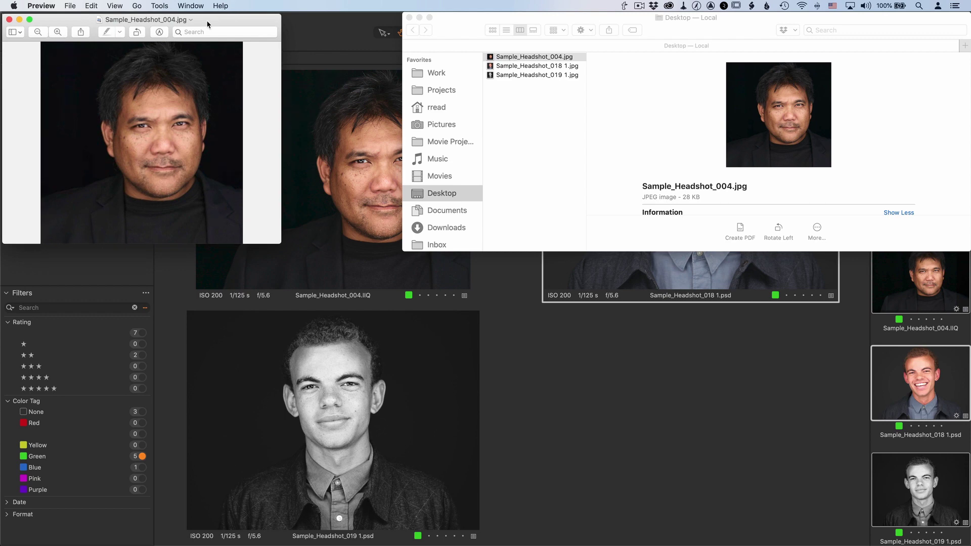
pyautogui.click(512, 66)
pyautogui.doubleClick(501, 66)
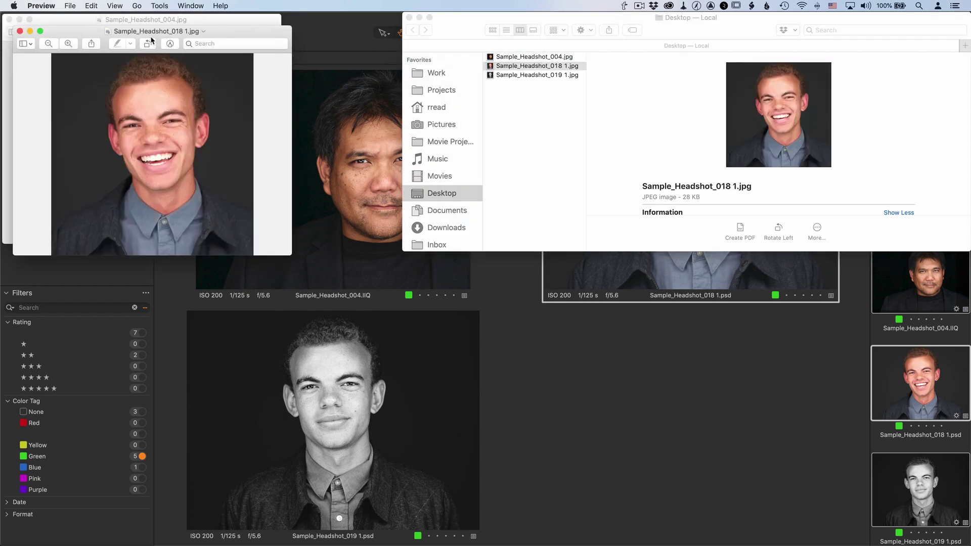
pyautogui.moveTo(606, 47); pyautogui.dragTo(645, 38)
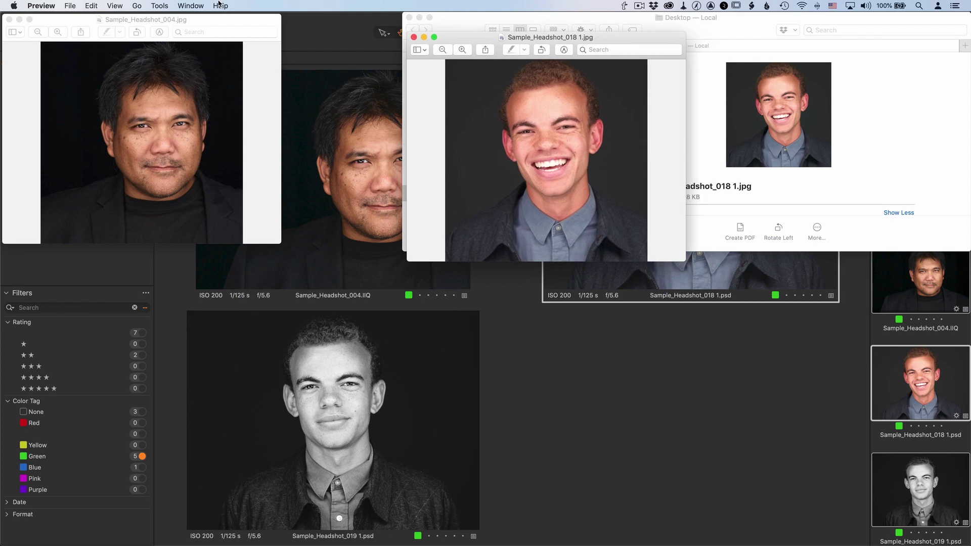
pyautogui.moveTo(211, 22); pyautogui.dragTo(364, 35)
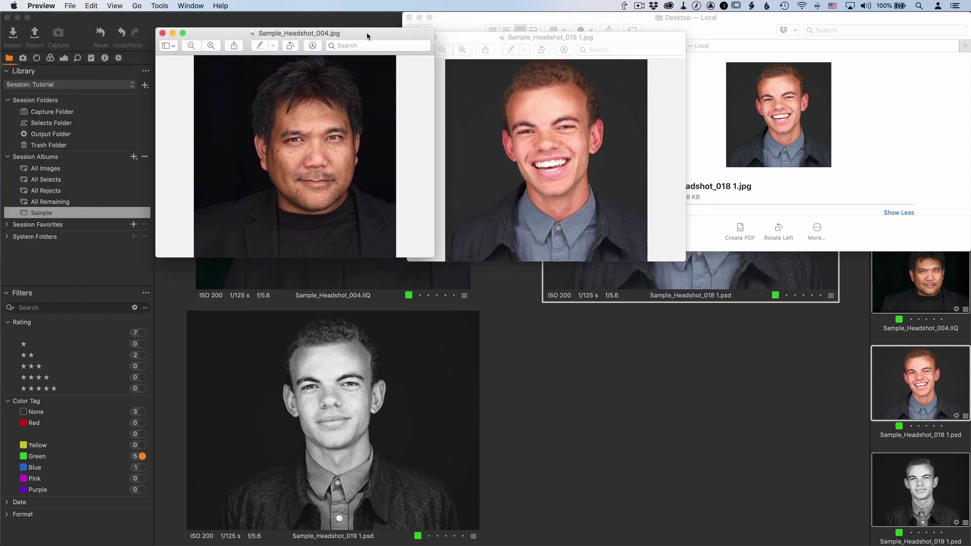
pyautogui.click(162, 33)
pyautogui.click(411, 37)
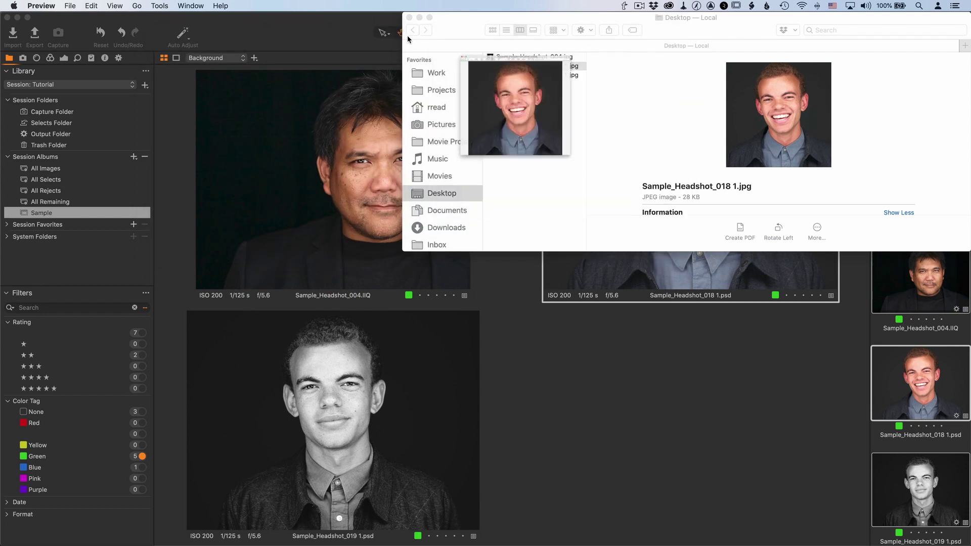
# - Back in Capture One, deselect the 018 and 019 headshots so only Sample_Headshot_004 remains
pyautogui.click(317, 39)
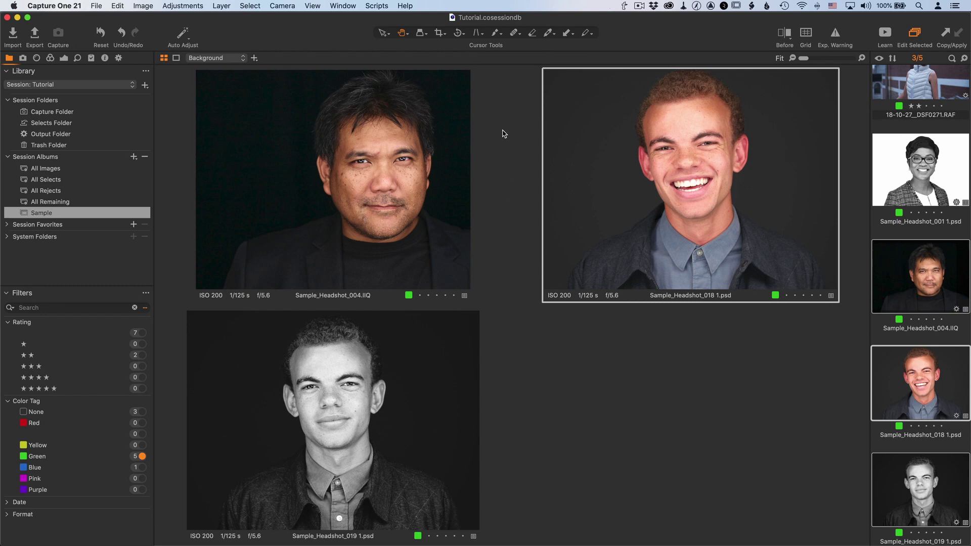
pyautogui.click(415, 172)
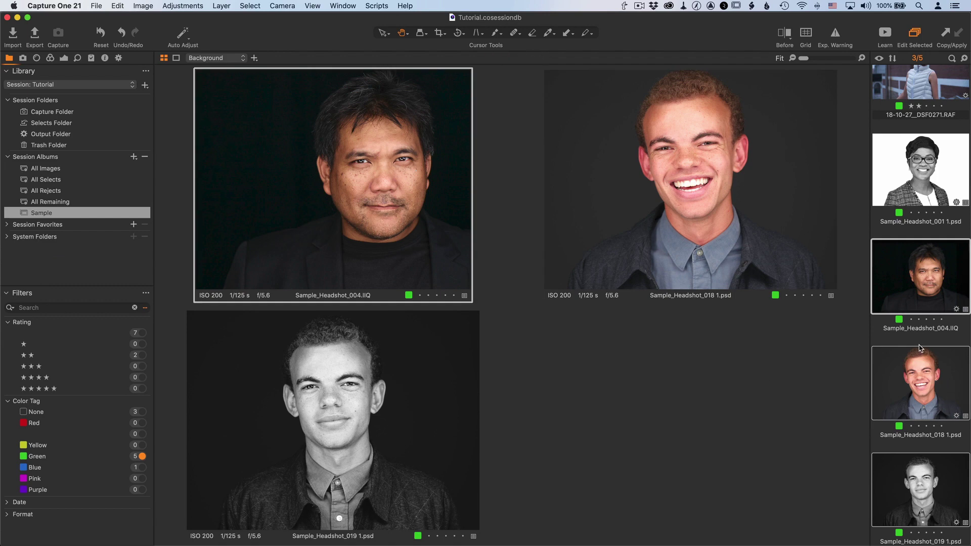
pyautogui.keyDown('super'); pyautogui.click(921, 380); pyautogui.keyUp('super')
pyautogui.keyDown('super'); pyautogui.click(924, 511); pyautogui.keyUp('super')
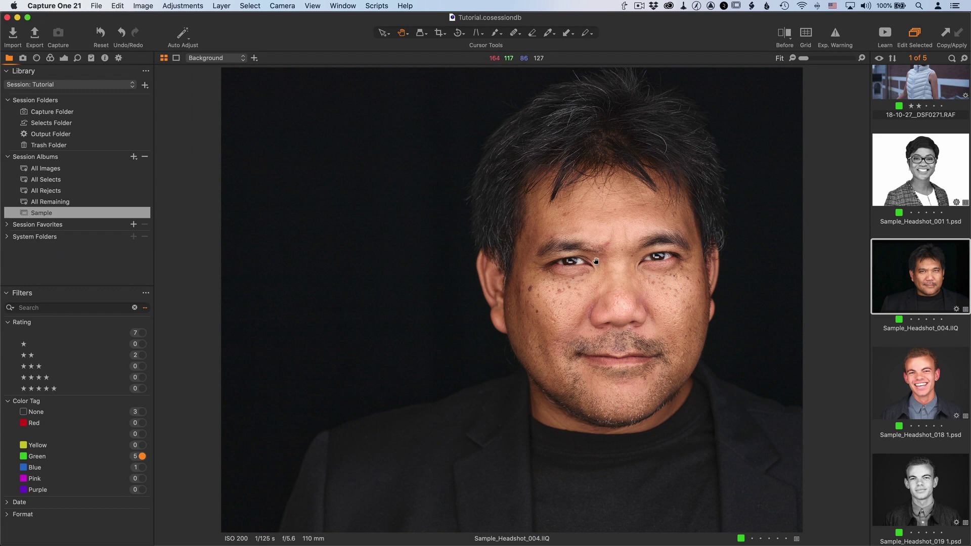
# - Publish the 004 headshot through Export with Crop set to Ignore crop, then show its crop frame
pyautogui.click(143, 6)
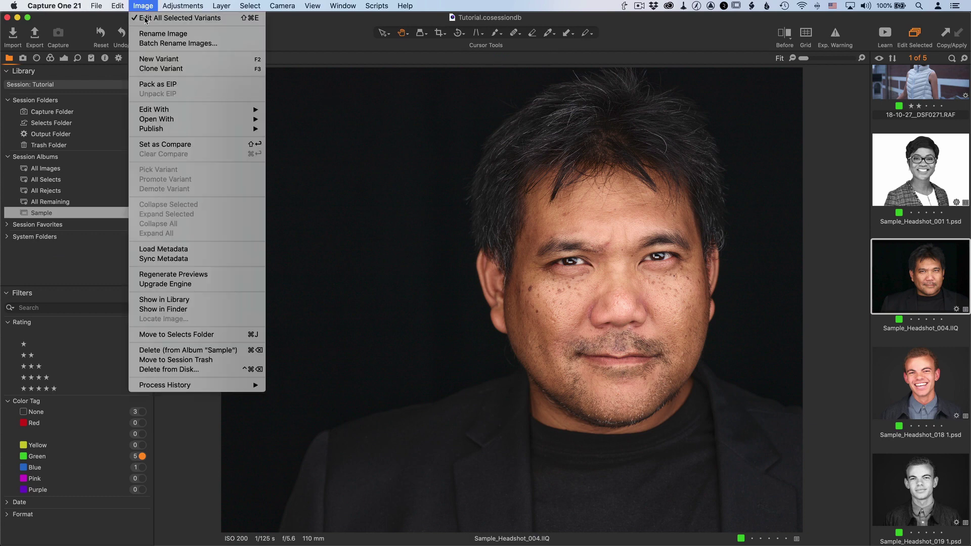
pyautogui.moveTo(256, 130)
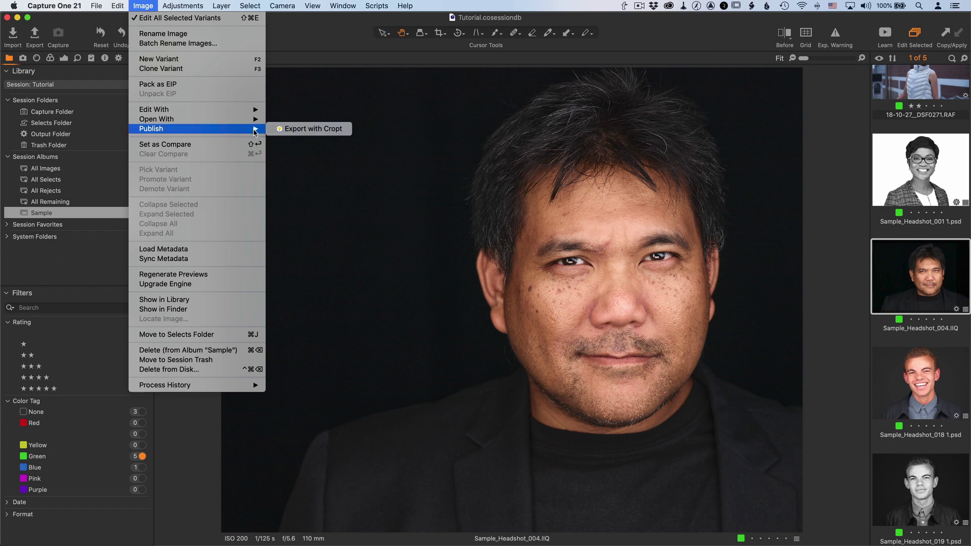
pyautogui.click(288, 130)
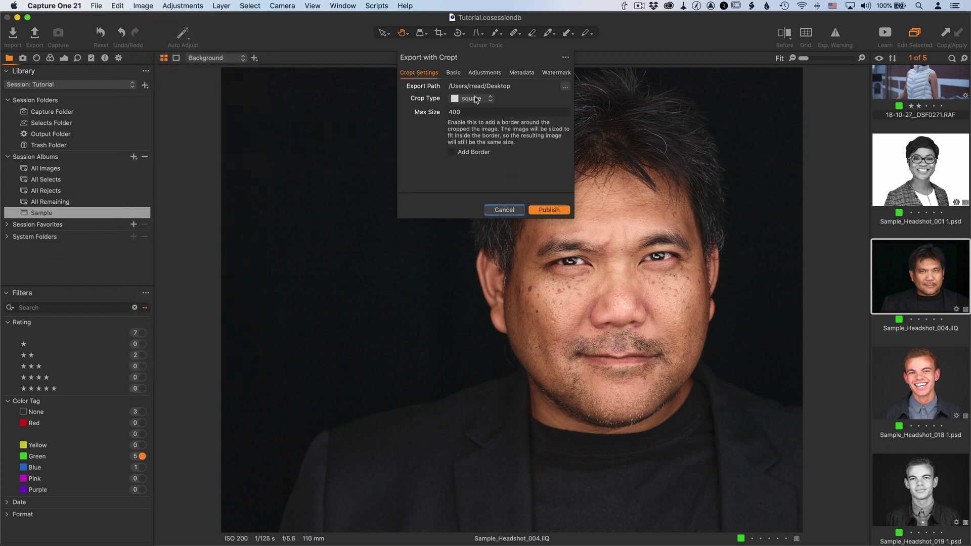
pyautogui.click(454, 73)
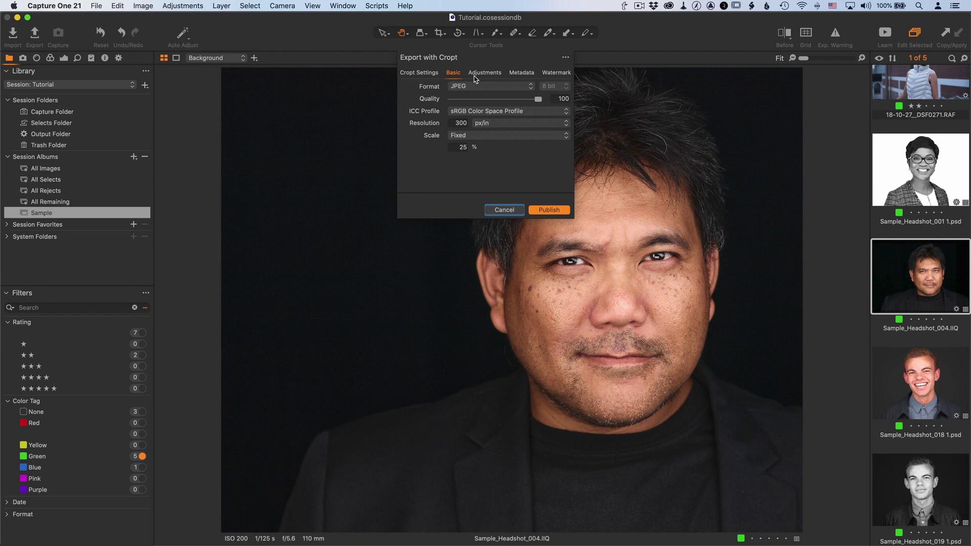
pyautogui.click(491, 77)
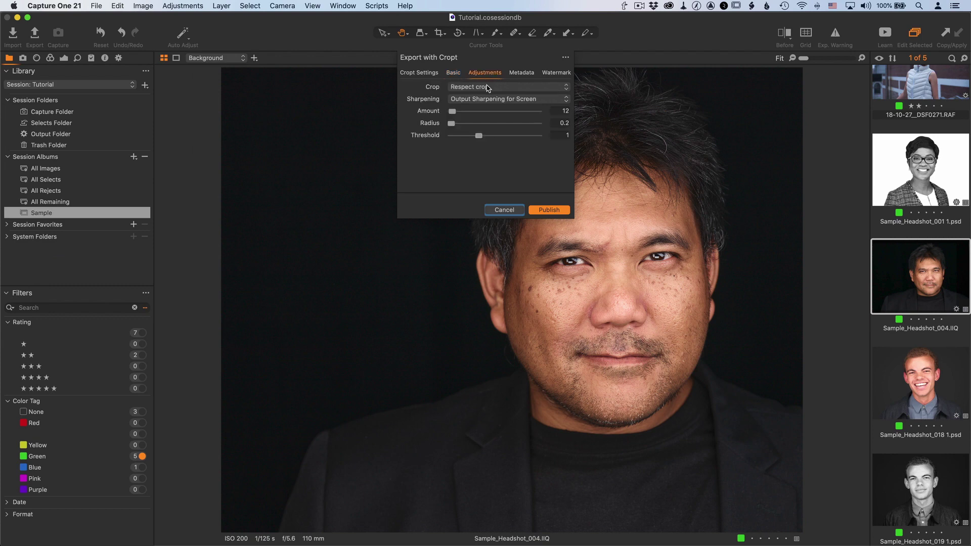
pyautogui.click(488, 88)
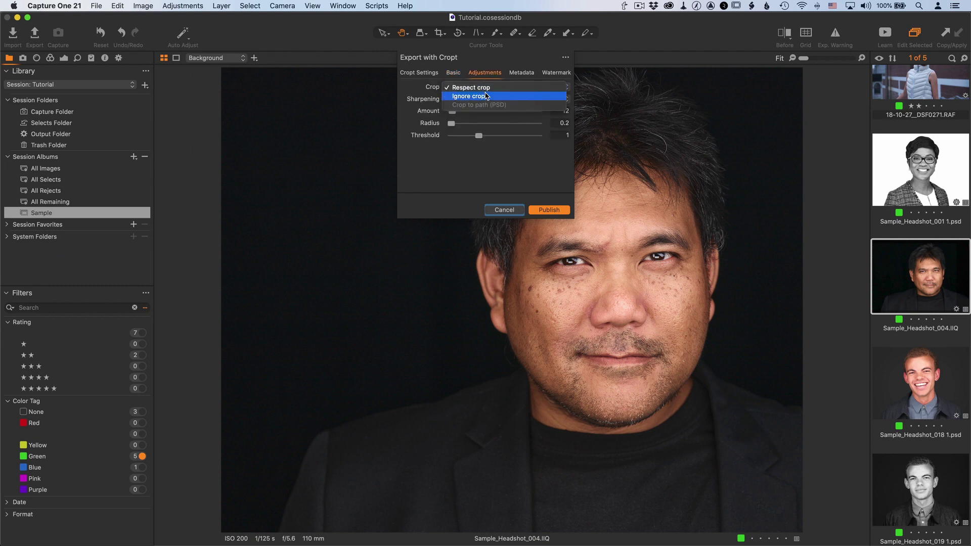
pyautogui.click(486, 96)
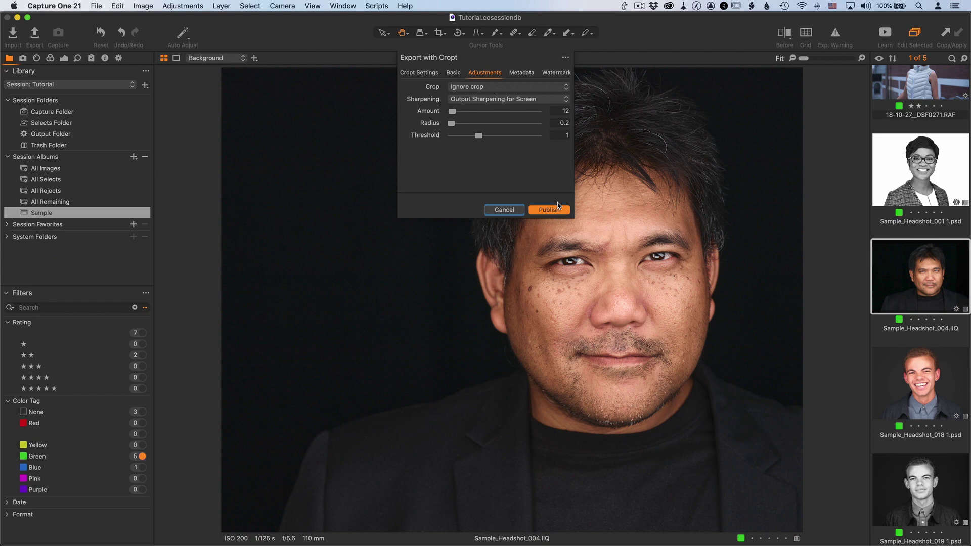
pyautogui.click(548, 210)
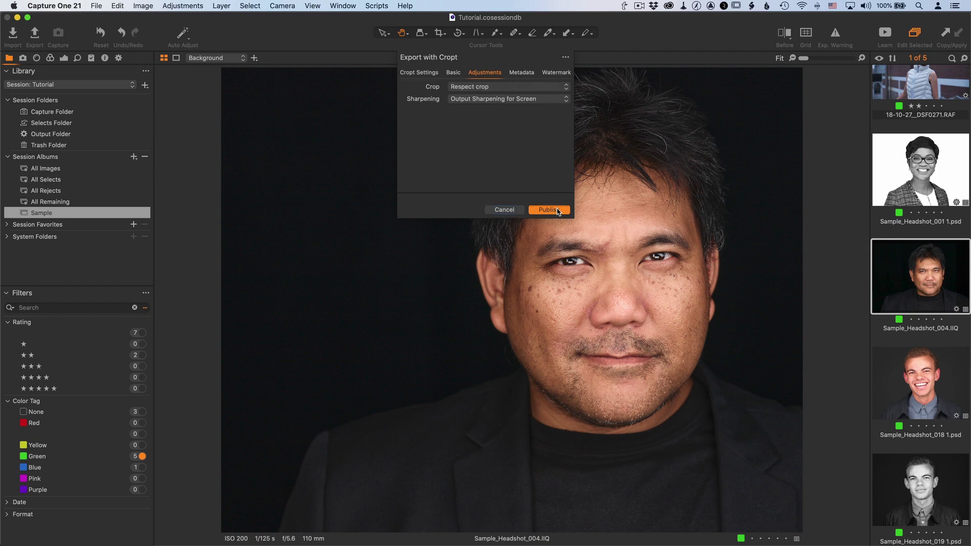
pyautogui.click(440, 34)
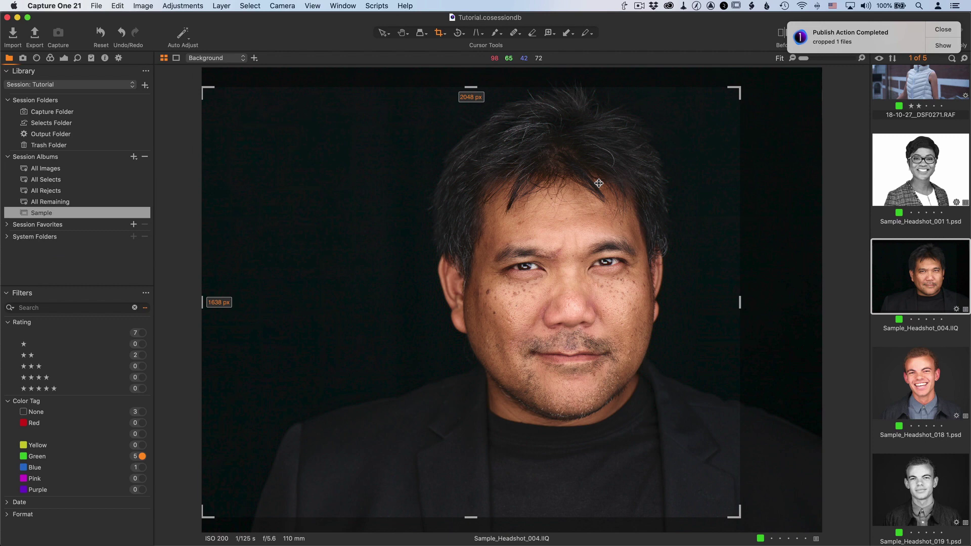
# - Switch back to the Select cursor and reveal the four exported JPEGs on the Desktop
pyautogui.click(384, 33)
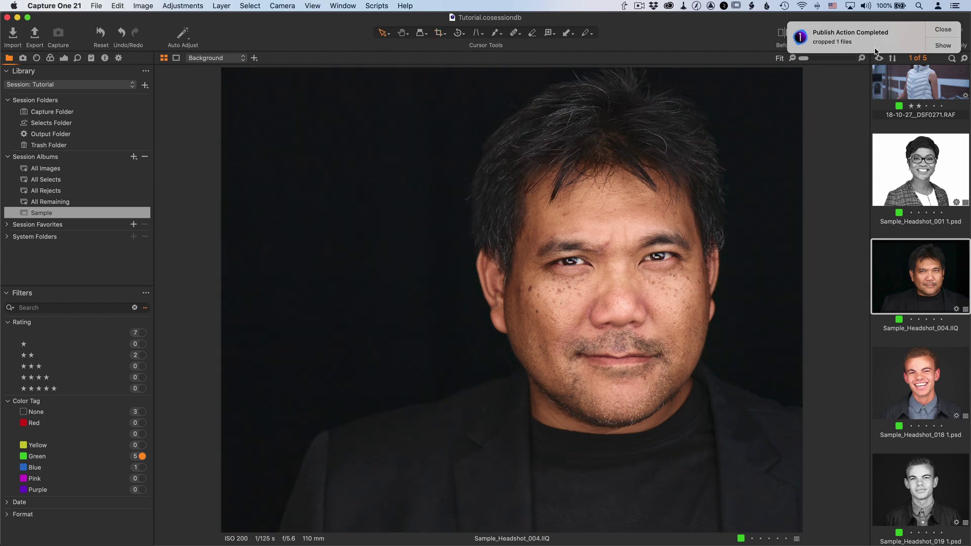
pyautogui.click(943, 46)
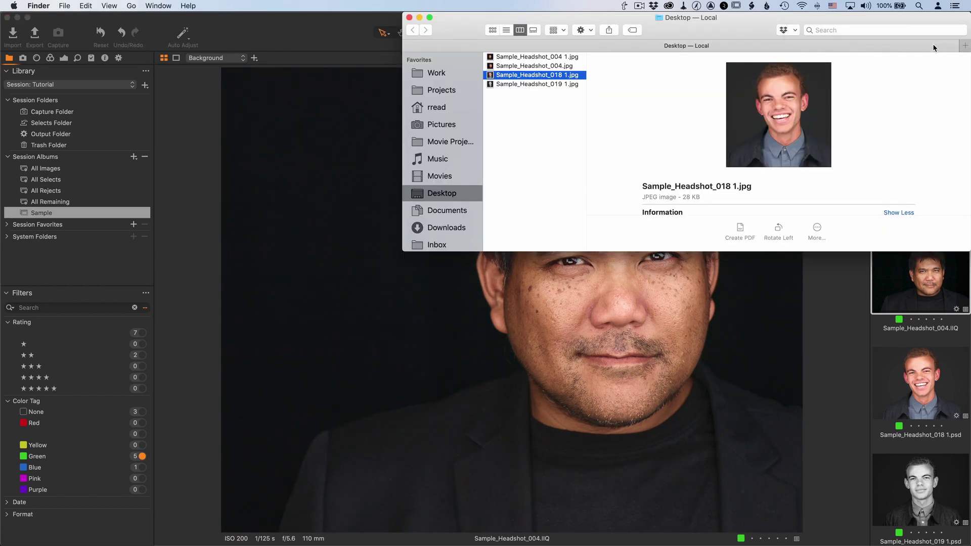
# - Open Sample_Headshot_004 1.jpg, Sample_Headshot_004.jpg and Sample_Headshot_019 1.jpg in Preview, arranged side by side
pyautogui.click(546, 60)
pyautogui.doubleClick(547, 60)
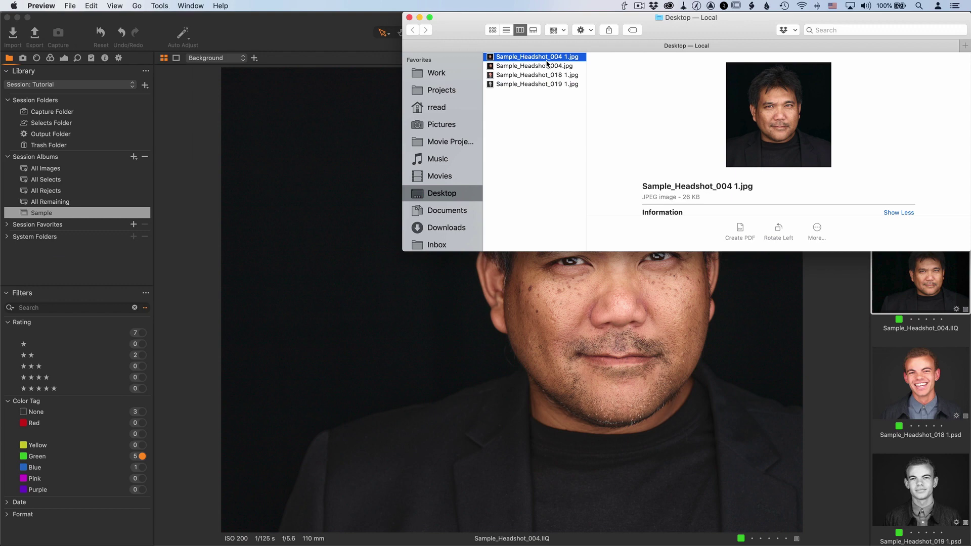
pyautogui.doubleClick(548, 66)
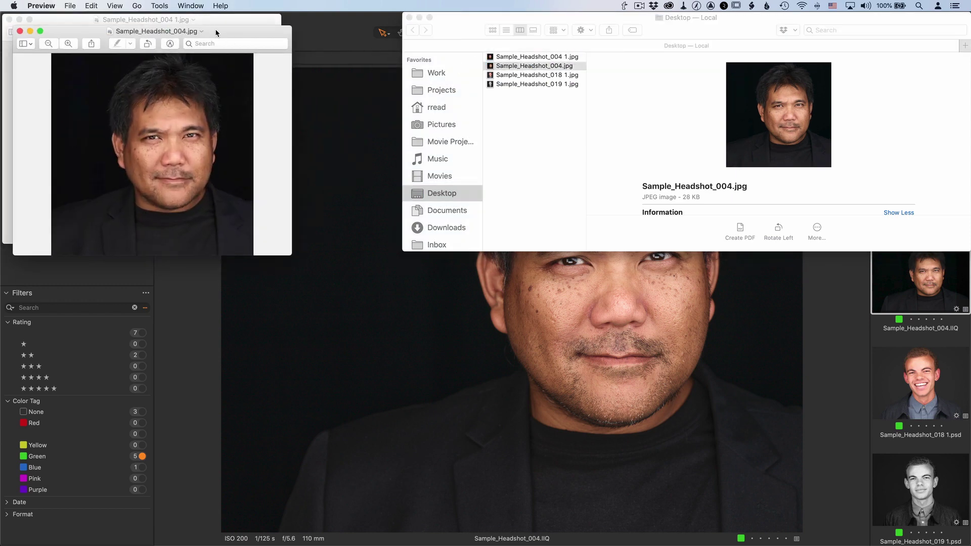
pyautogui.moveTo(208, 27); pyautogui.dragTo(477, 21)
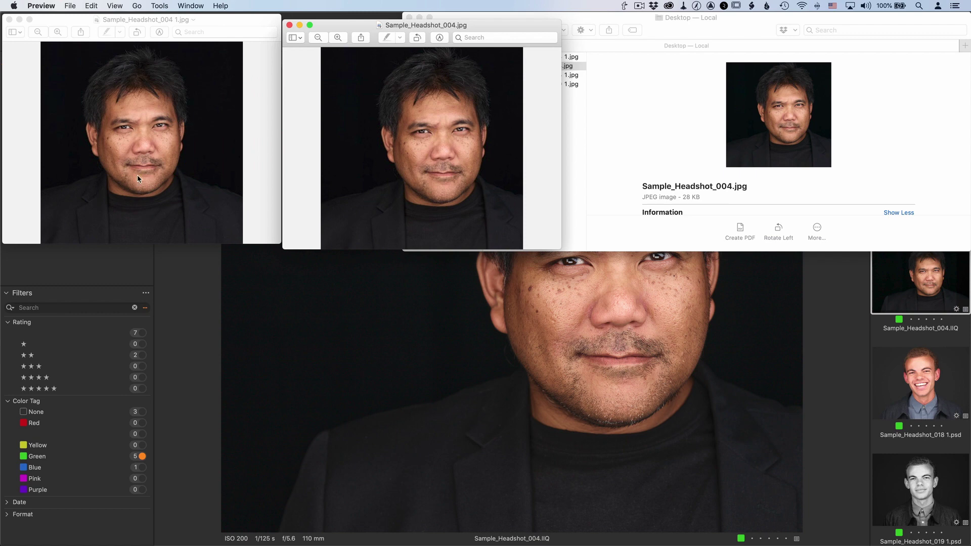
pyautogui.click(580, 83)
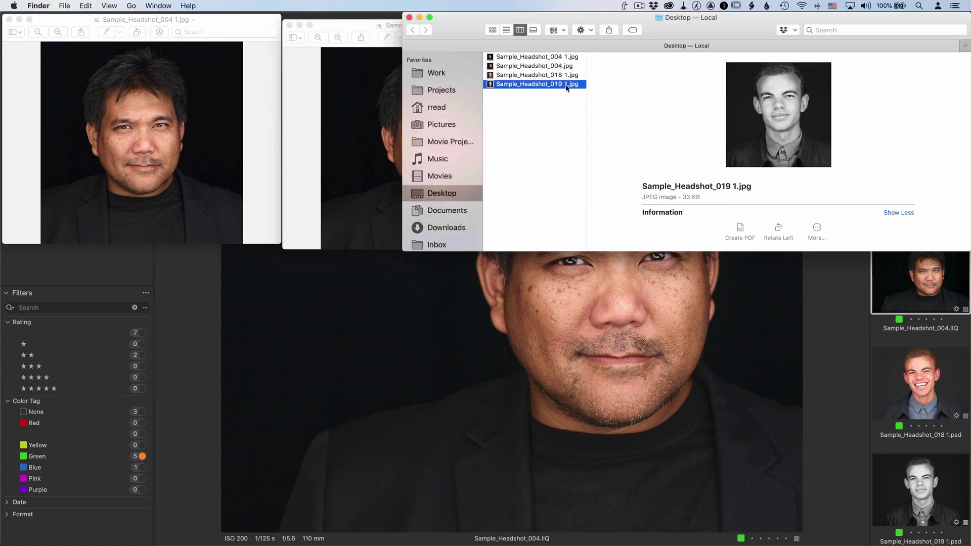
pyautogui.doubleClick(532, 83)
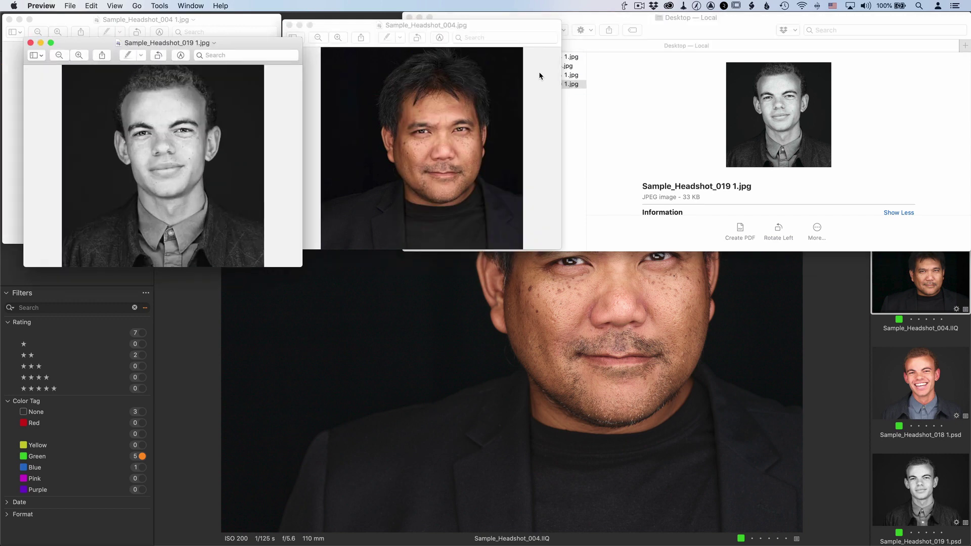
pyautogui.moveTo(256, 45); pyautogui.dragTo(517, 24)
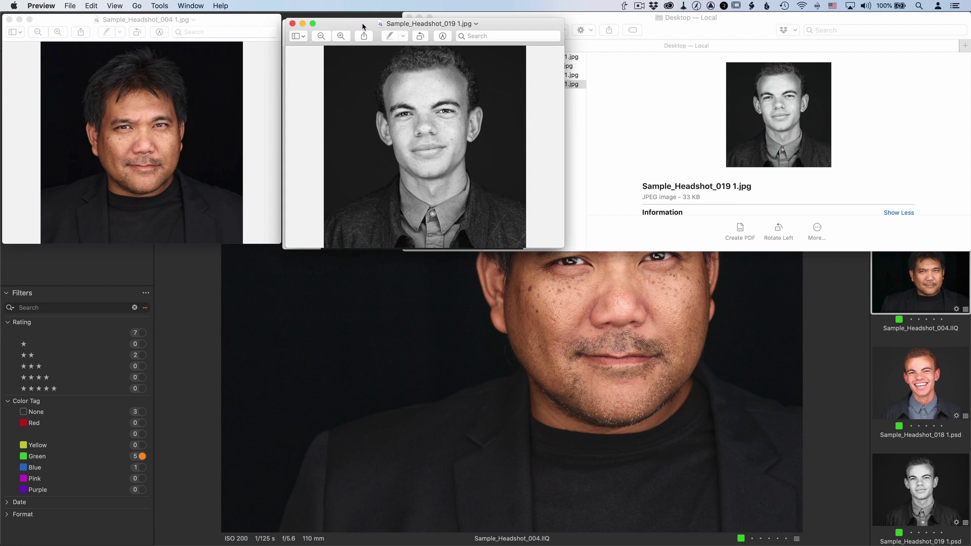
pyautogui.moveTo(369, 28); pyautogui.dragTo(368, 24)
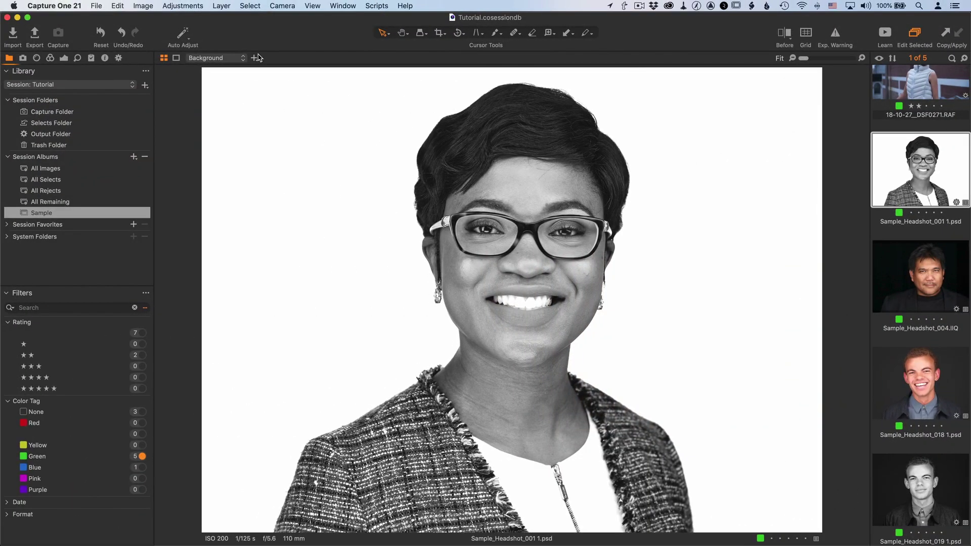
# - Start an Export with Crop for the 001 headshot with a circle crop and 600 max size
pyautogui.click(142, 6)
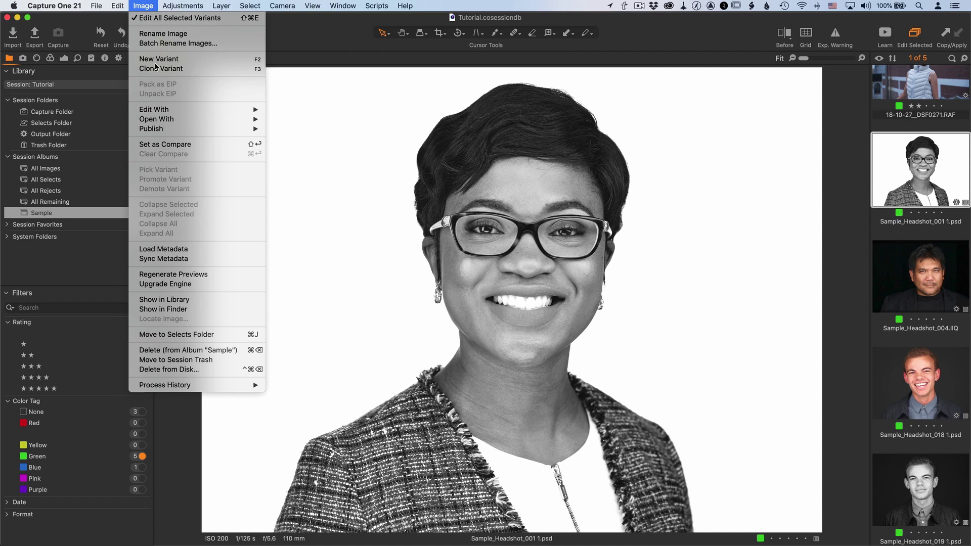
pyautogui.moveTo(186, 130)
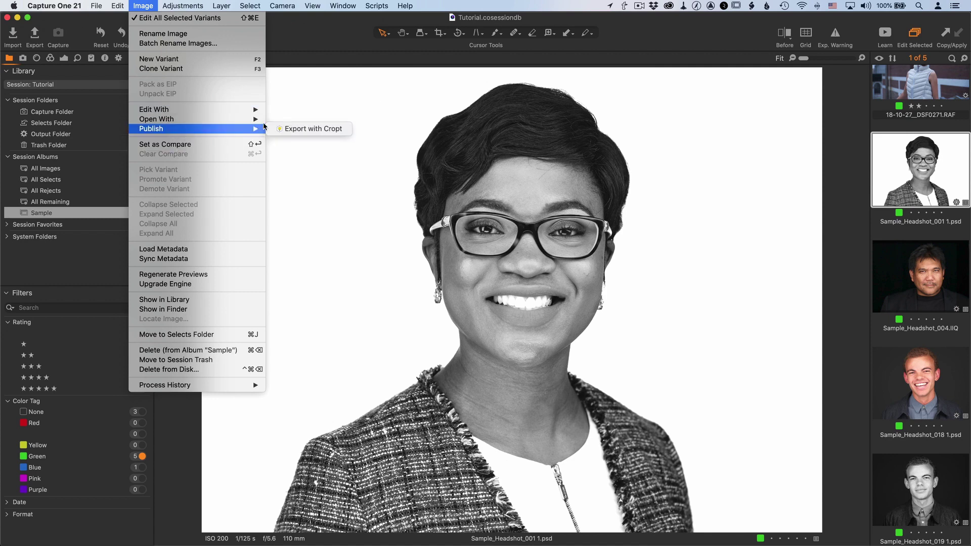
pyautogui.click(303, 128)
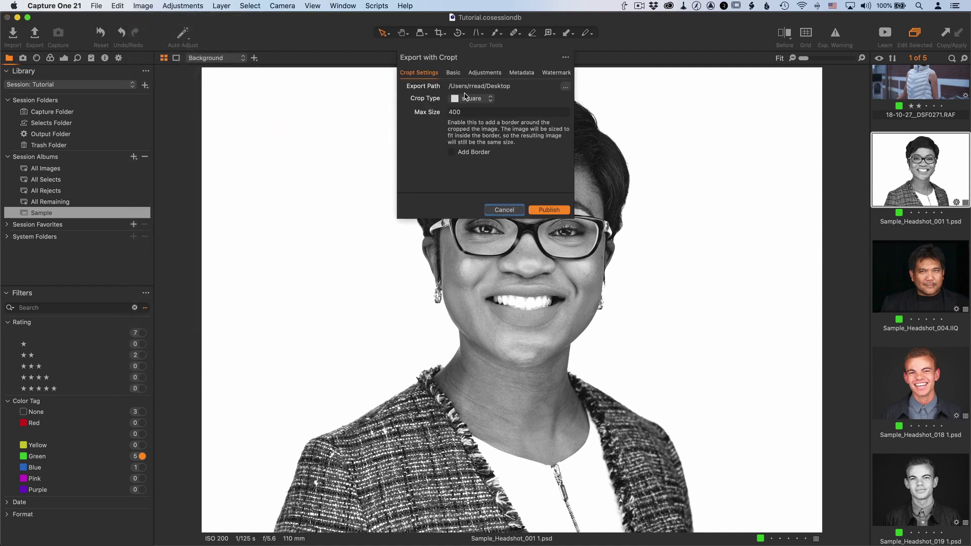
pyautogui.click(477, 99)
pyautogui.click(475, 110)
pyautogui.doubleClick(475, 110)
pyautogui.write('600')
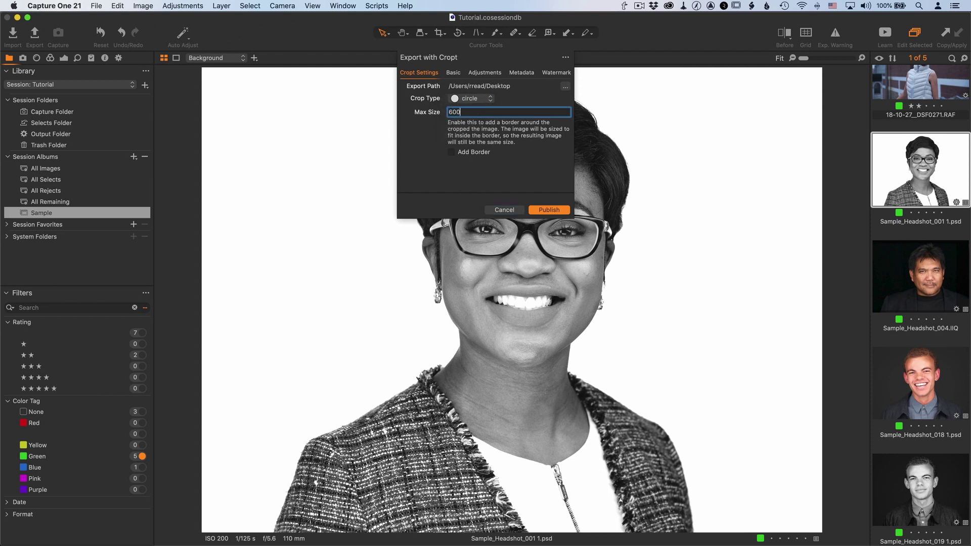
# - Add a black border with width 2 around the circular crop
pyautogui.click(480, 152)
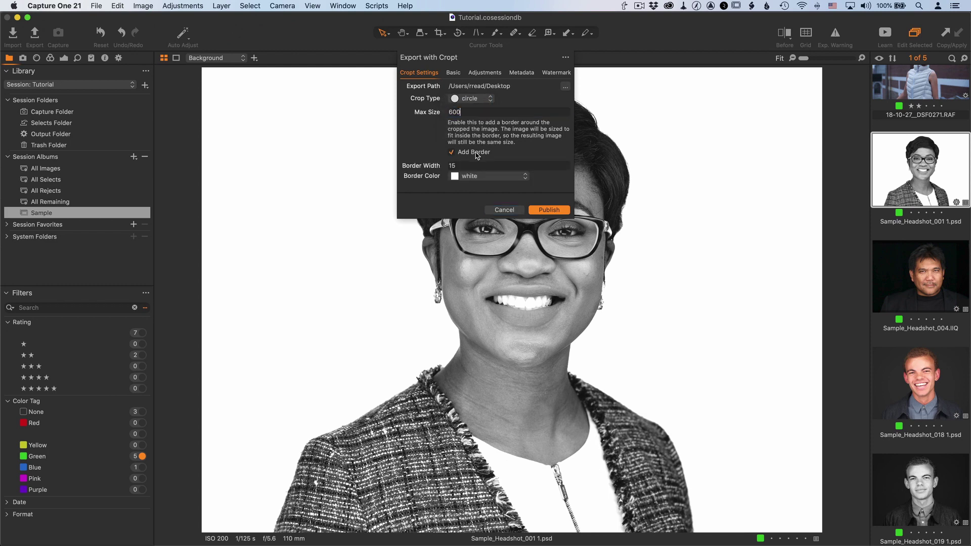
pyautogui.doubleClick(472, 166)
pyautogui.click(471, 177)
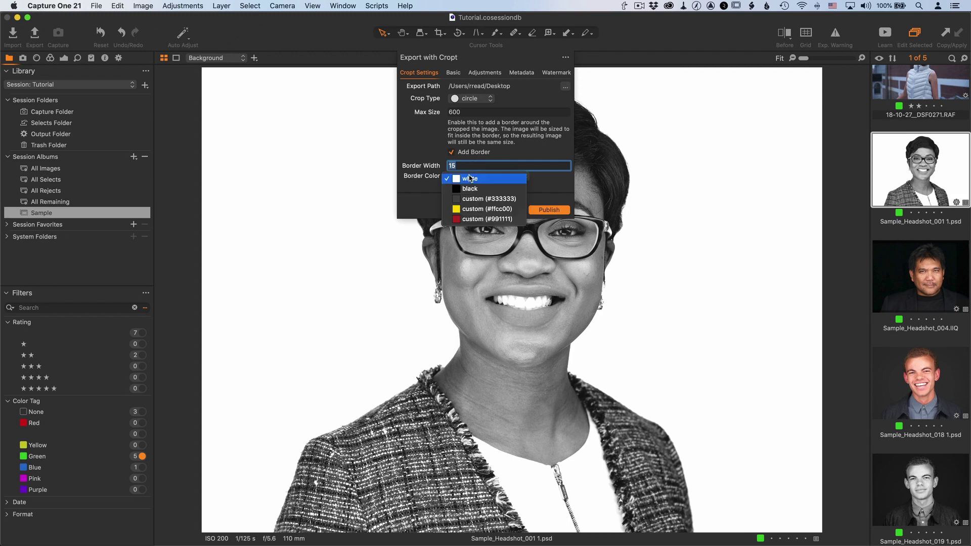
pyautogui.click(471, 191)
pyautogui.doubleClick(463, 165)
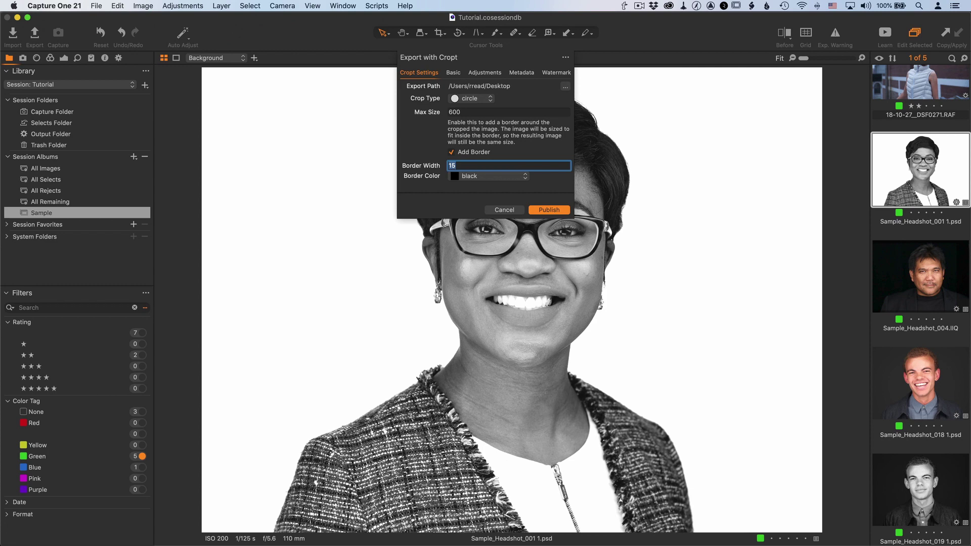
pyautogui.write('2')
# - Change the circular export's output format from JPEG to PNG, reviewing the Adjustments settings
pyautogui.click(453, 73)
pyautogui.click(457, 87)
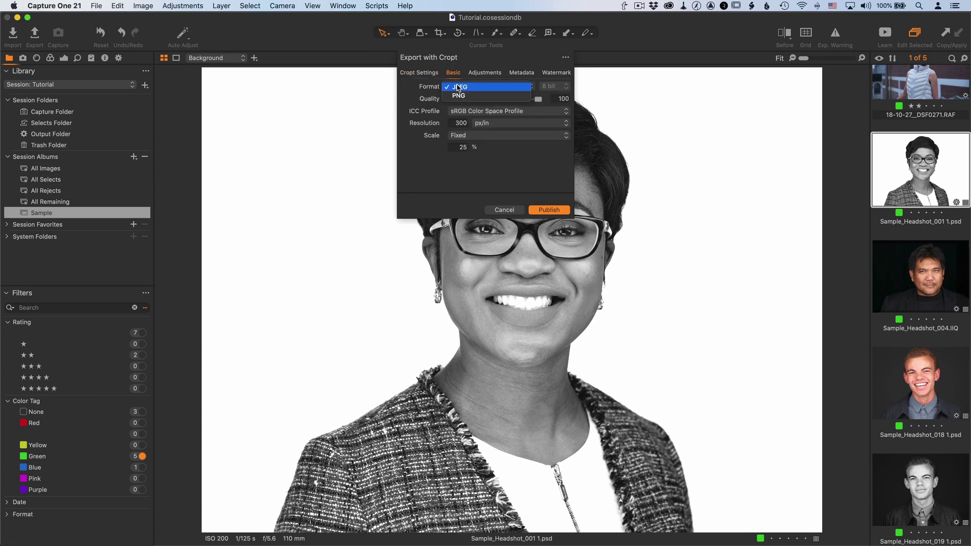
pyautogui.click(457, 96)
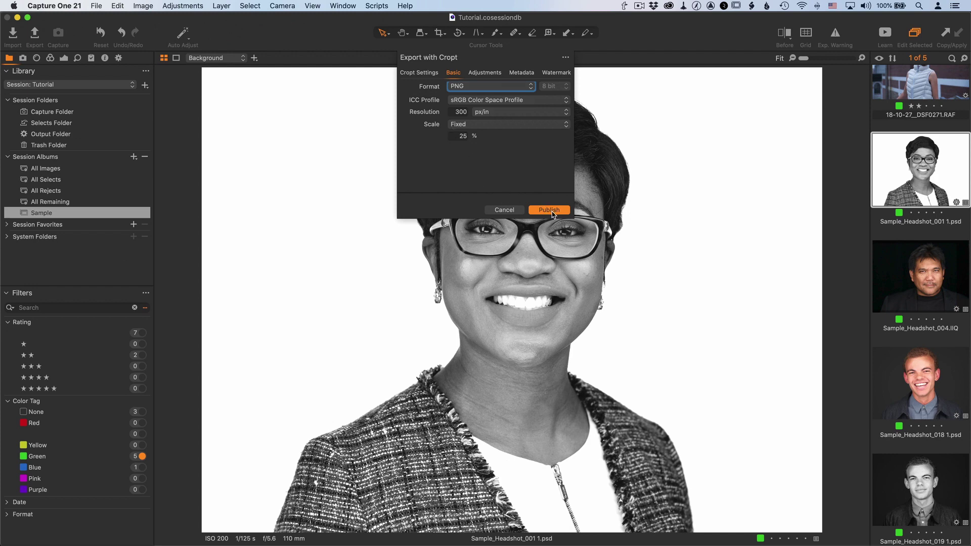
pyautogui.click(480, 72)
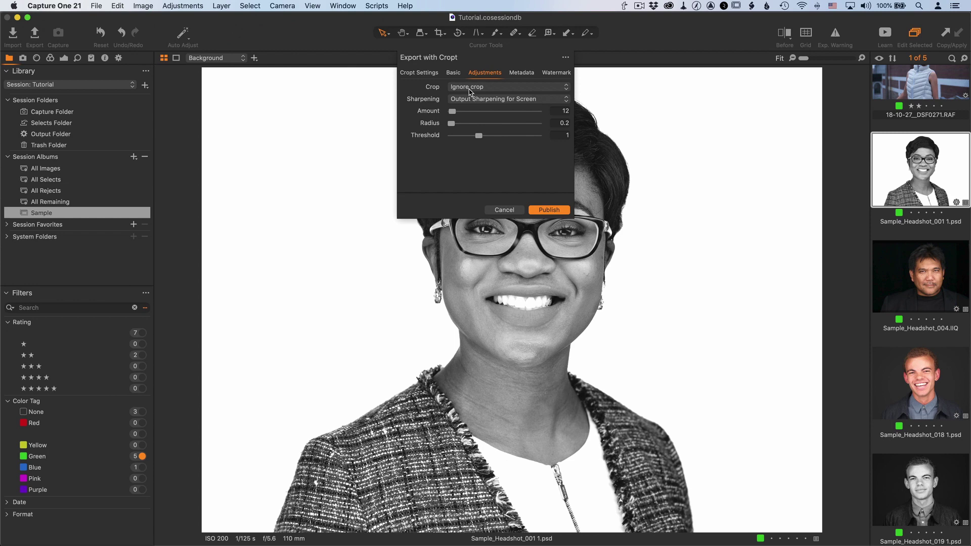
pyautogui.click(453, 73)
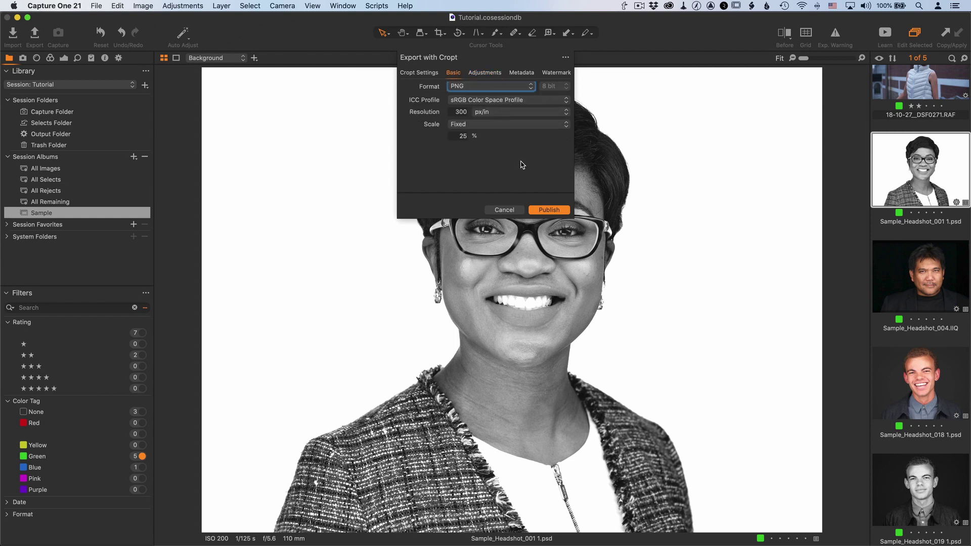
pyautogui.click(471, 126)
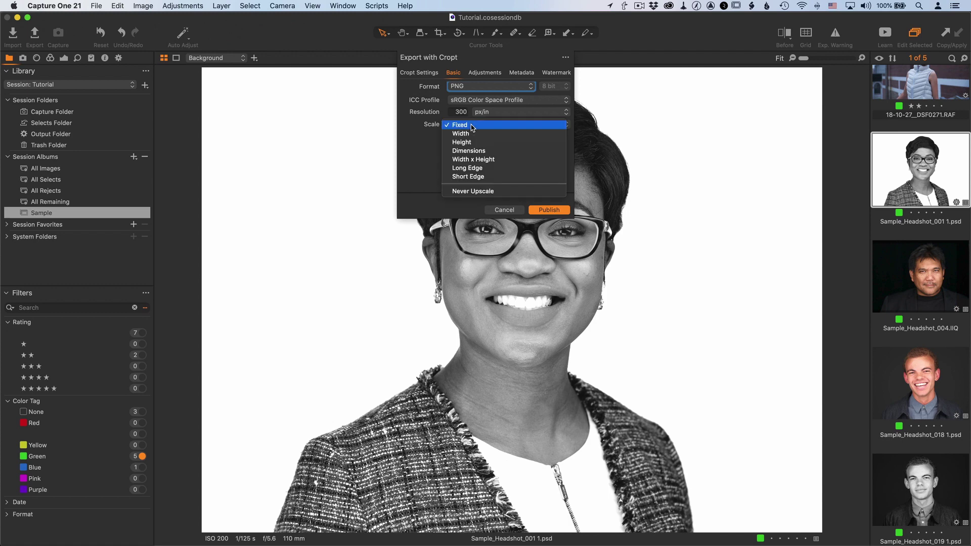
pyautogui.click(432, 135)
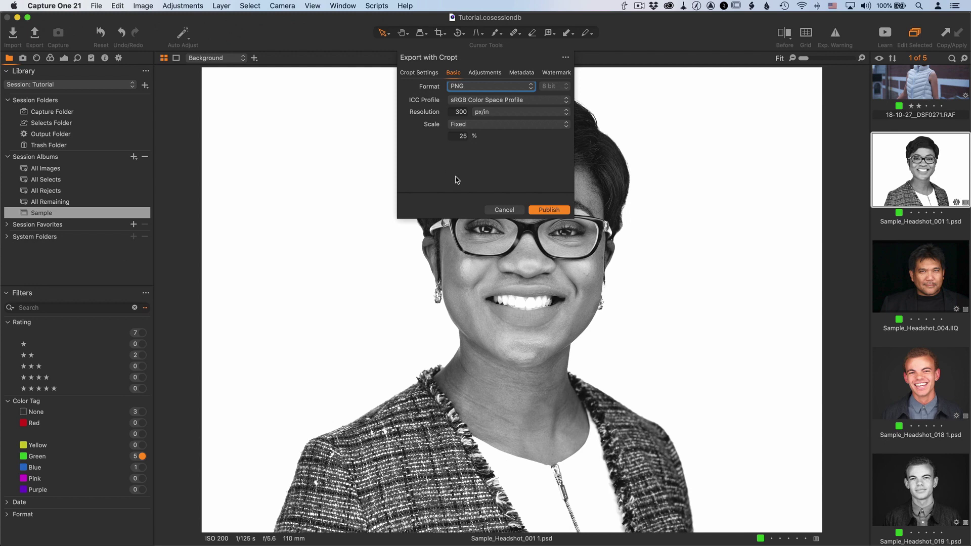
# - Publish the circular PNG, then open Sample_Headshot_001 1.png in Preview to view its thin black border
pyautogui.click(548, 209)
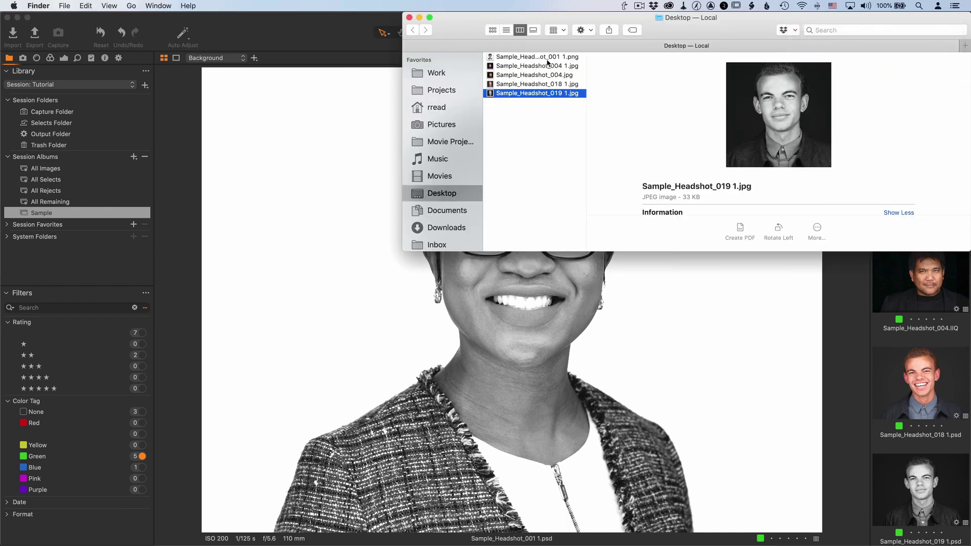
pyautogui.click(548, 56)
pyautogui.doubleClick(548, 58)
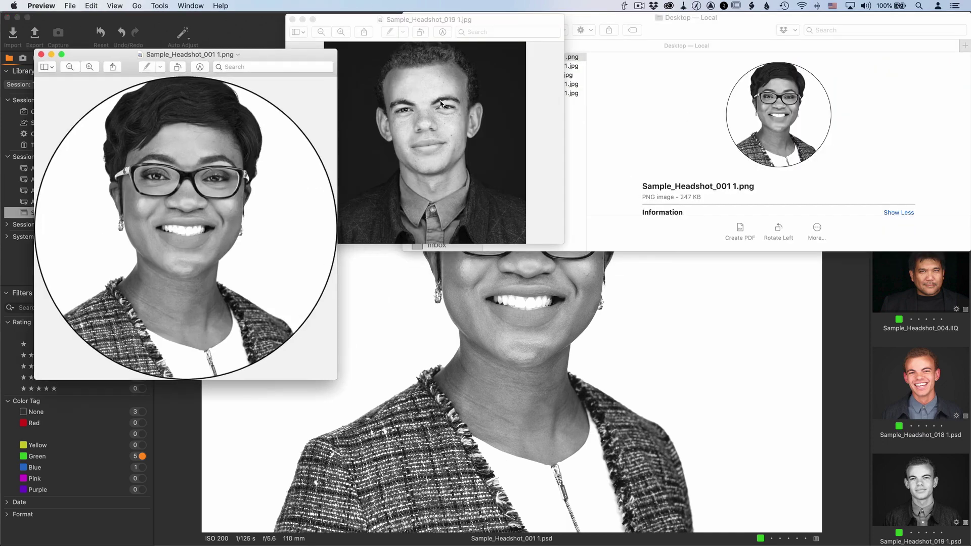
pyautogui.moveTo(262, 57); pyautogui.dragTo(734, 38)
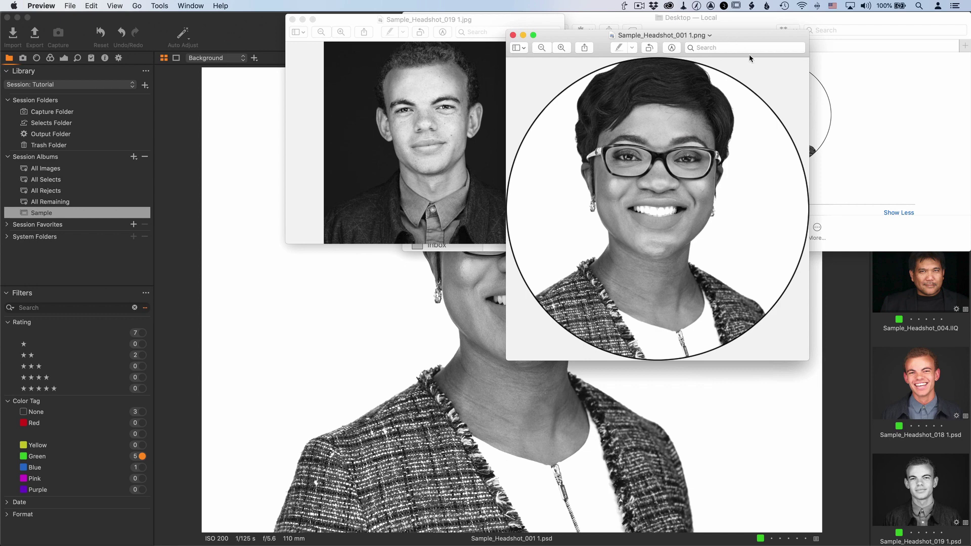